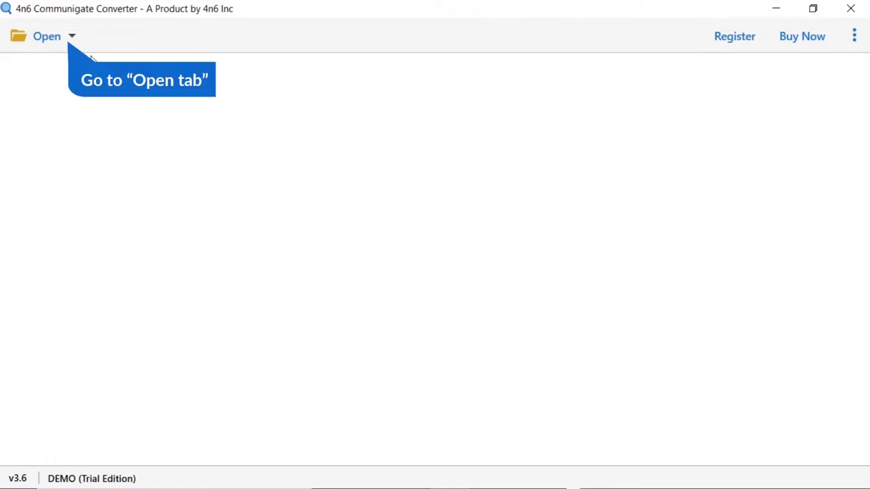
Load the C:\CommuniGate\User folder as the source via Open > Choose Folders
{"action": "left_click", "coordinate": [72, 38]}
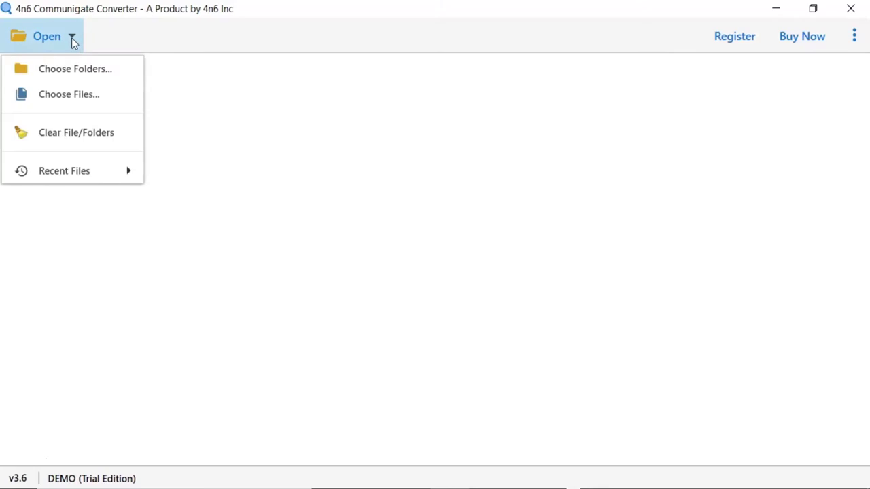
{"action": "left_click", "coordinate": [73, 79]}
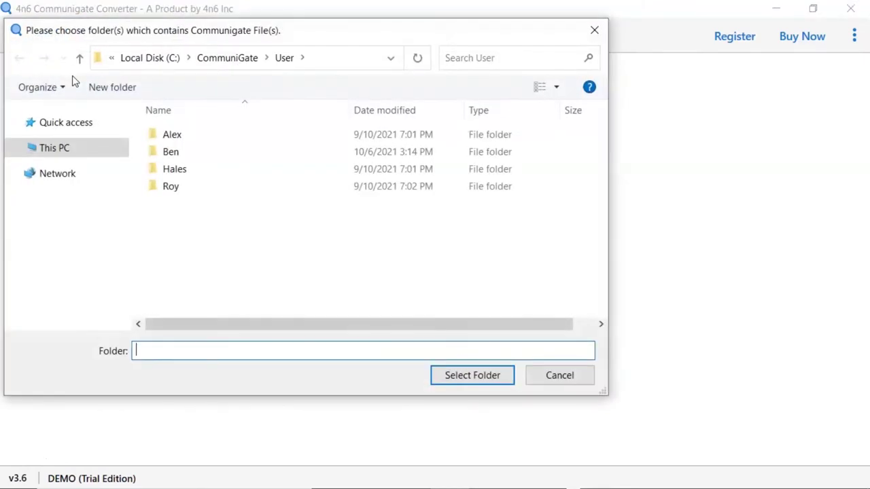
{"action": "left_click", "coordinate": [284, 59]}
{"action": "left_click", "coordinate": [503, 373]}
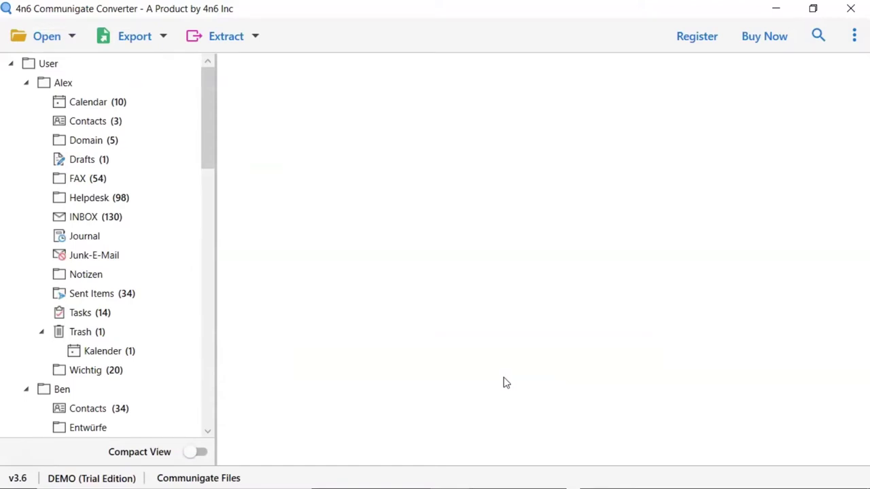
Open Alex's Contacts (3) folder and preview the first contact's details
{"action": "left_click", "coordinate": [111, 127]}
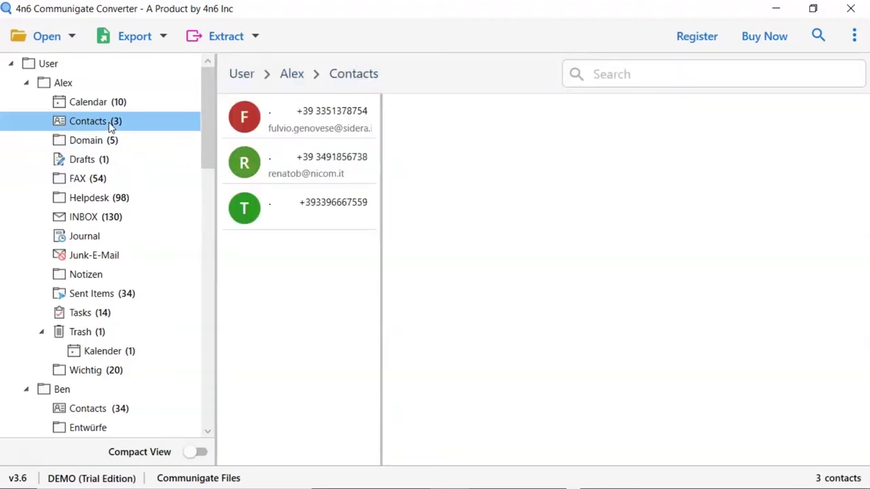
{"action": "left_click", "coordinate": [299, 121]}
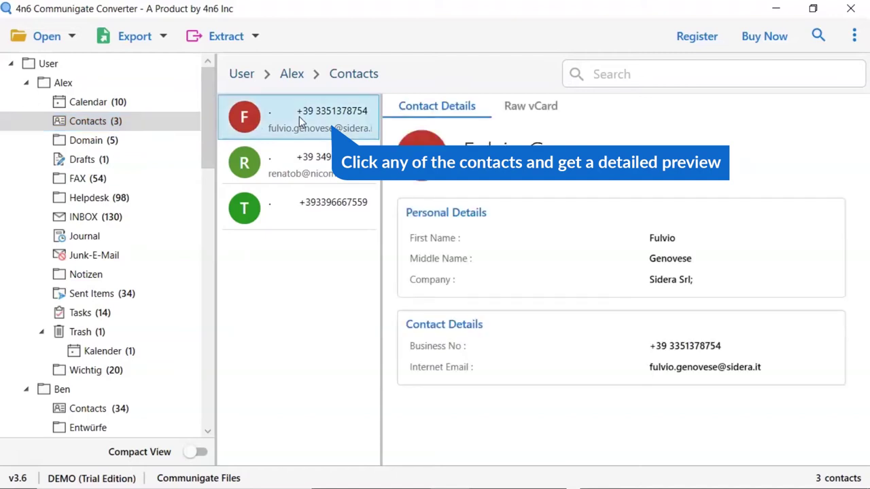
Pick CSV under Document Files from the Export format list
{"action": "left_click", "coordinate": [159, 40]}
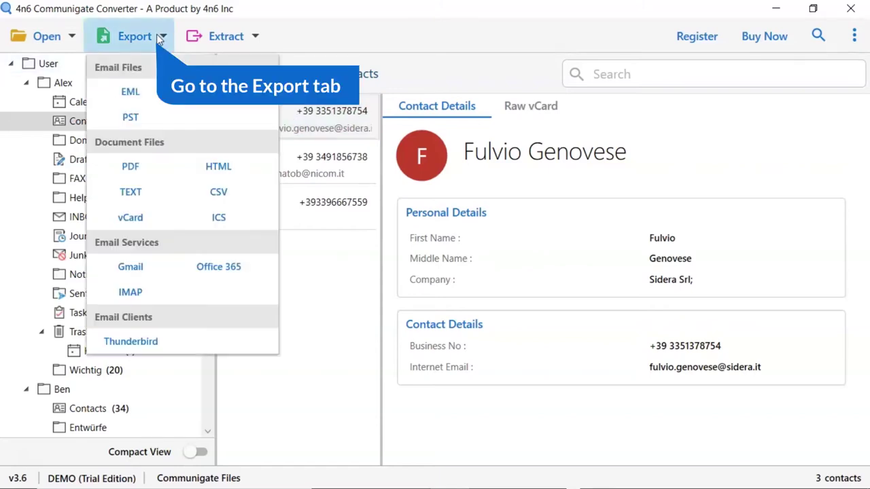
{"action": "left_click", "coordinate": [225, 201]}
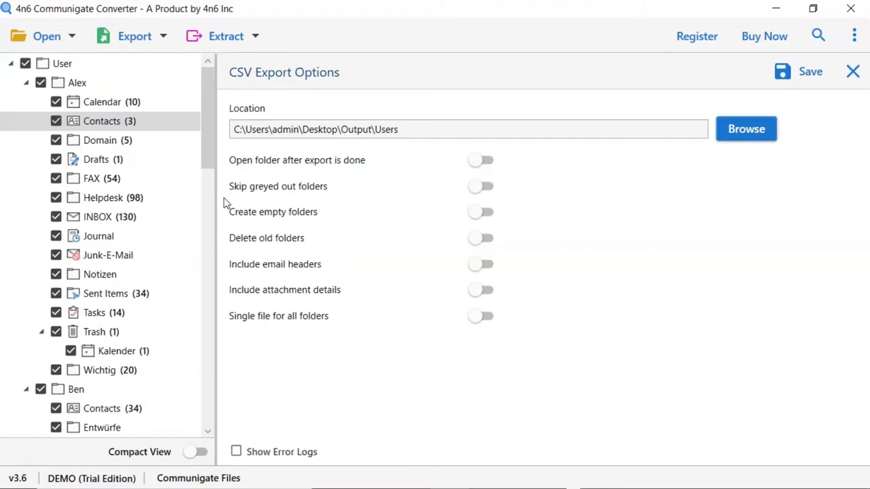
Untick the User folder, then tick only Alex's Contacts (3) and Ben's Contacts (34)
{"action": "left_click", "coordinate": [26, 63]}
{"action": "left_click", "coordinate": [56, 121]}
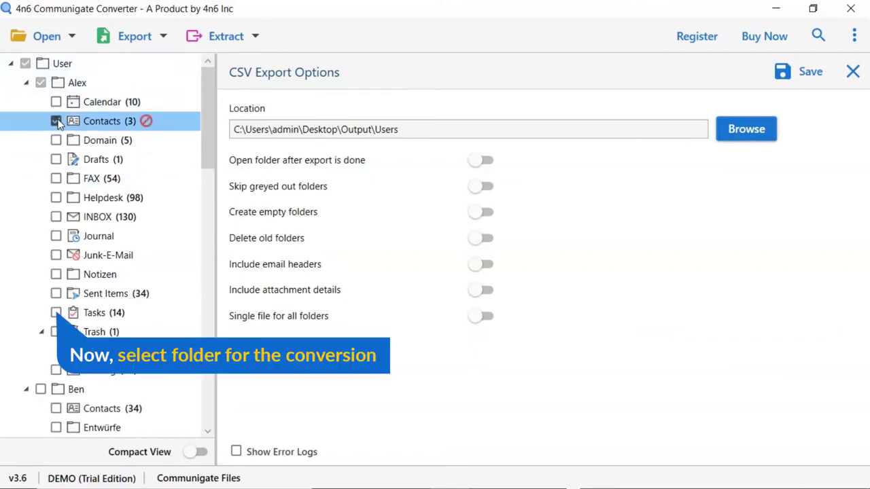
{"action": "left_click", "coordinate": [56, 409]}
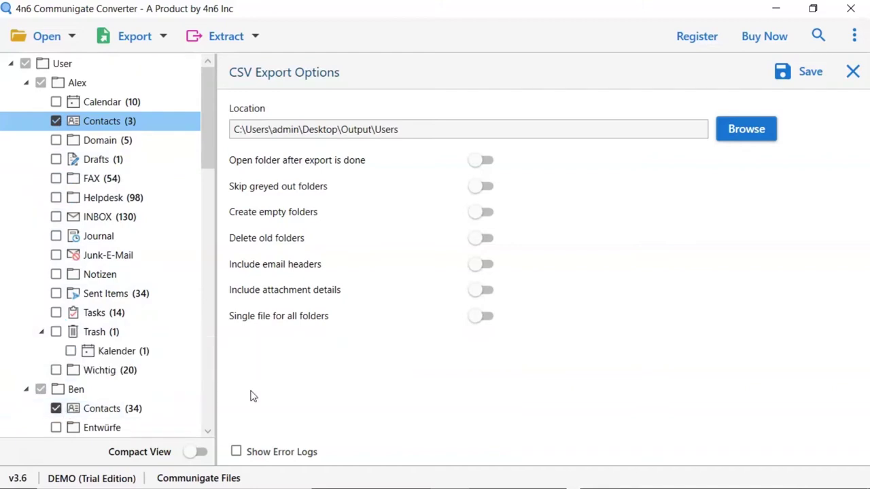
Set the CSV output location to C:\Users\admin\Desktop\Output\MDaemon
{"action": "left_click", "coordinate": [747, 132]}
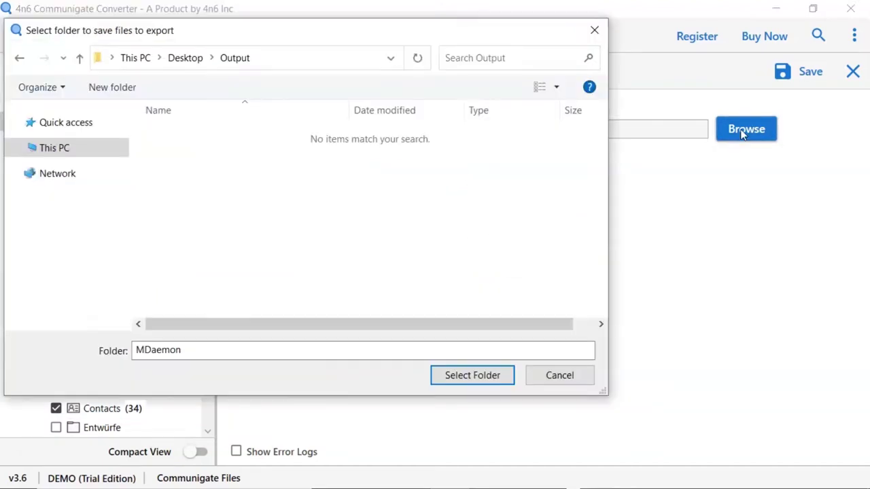
{"action": "left_click", "coordinate": [486, 380]}
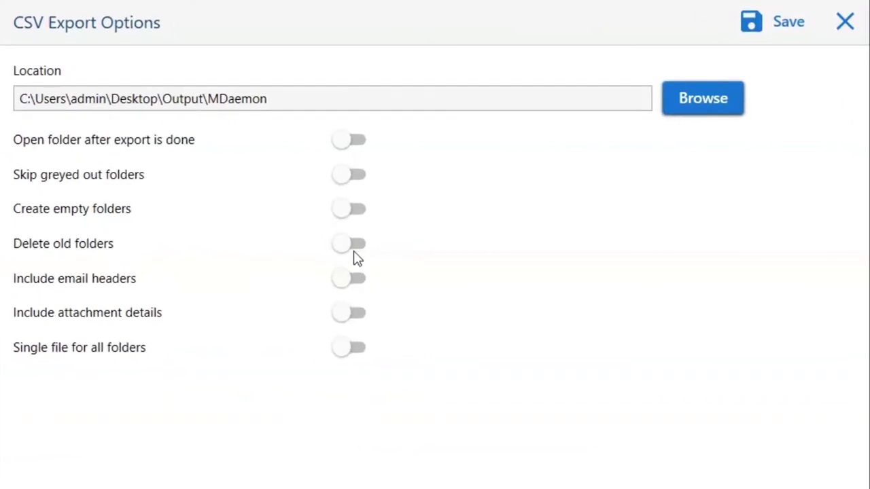
{"action": "left_click", "coordinate": [343, 142]}
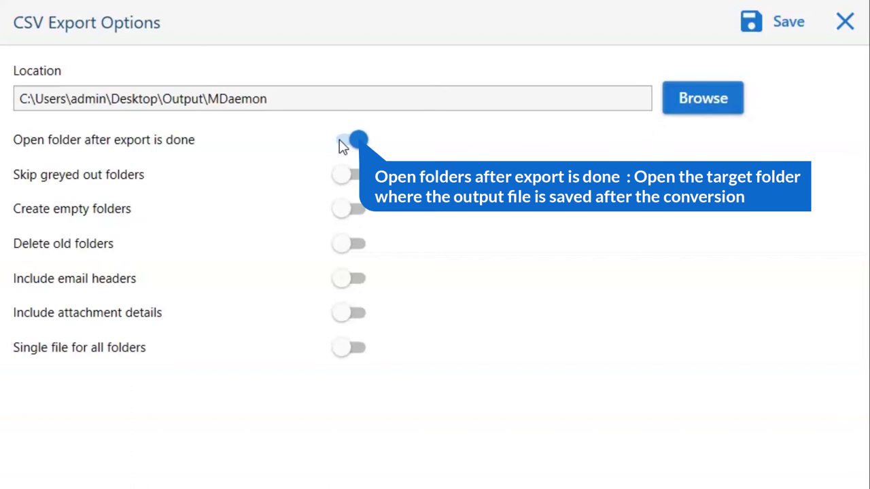
{"action": "left_click", "coordinate": [343, 144]}
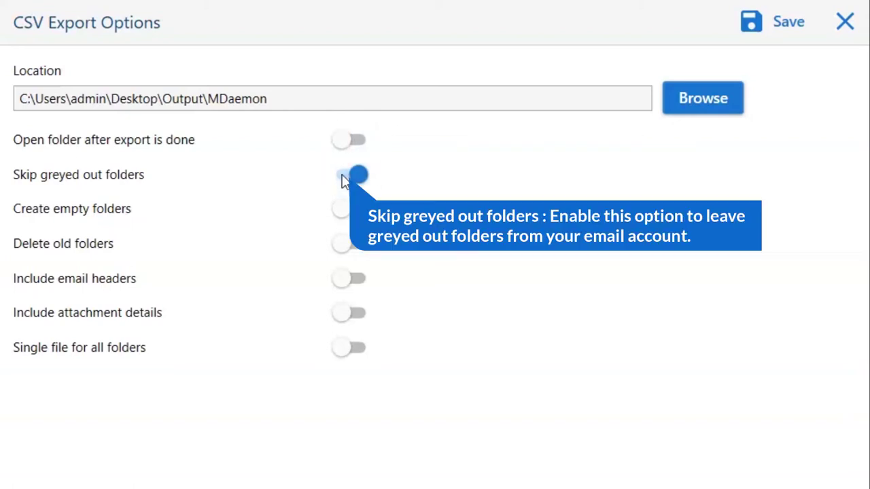
{"action": "left_click", "coordinate": [345, 178]}
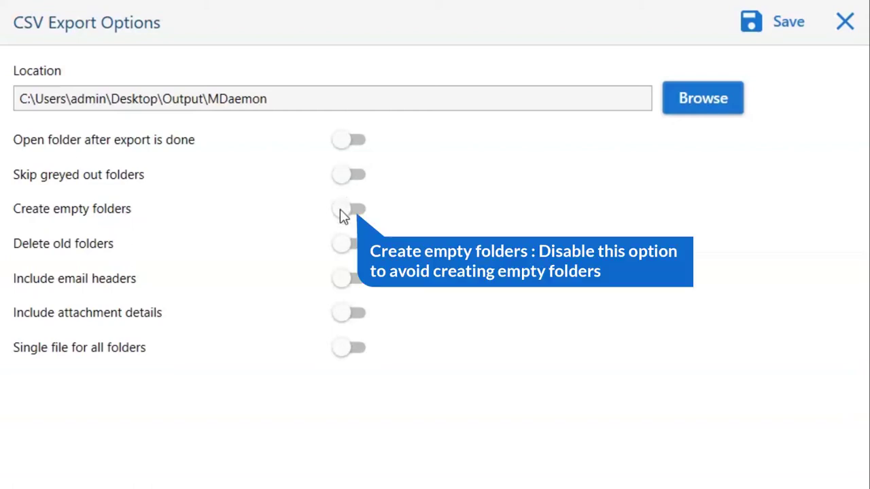
{"action": "left_click", "coordinate": [343, 212]}
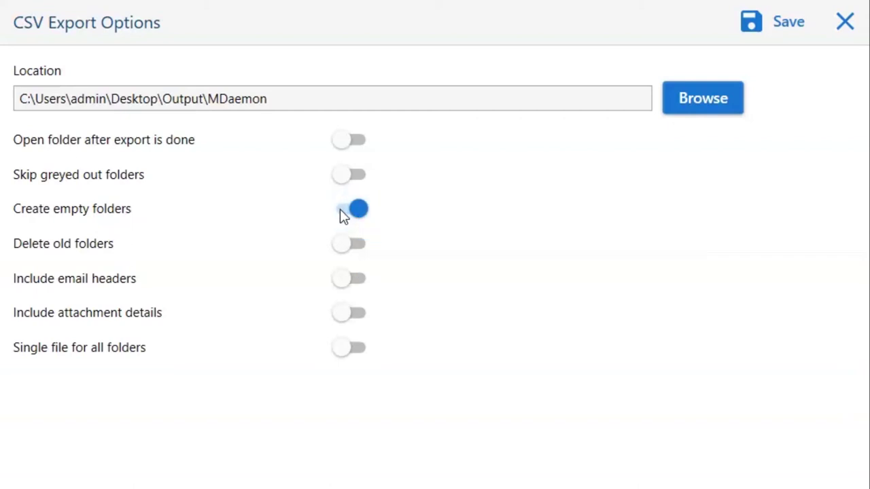
{"action": "left_click", "coordinate": [343, 212]}
{"action": "left_click", "coordinate": [346, 248]}
{"action": "left_click", "coordinate": [346, 250]}
{"action": "left_click", "coordinate": [343, 285]}
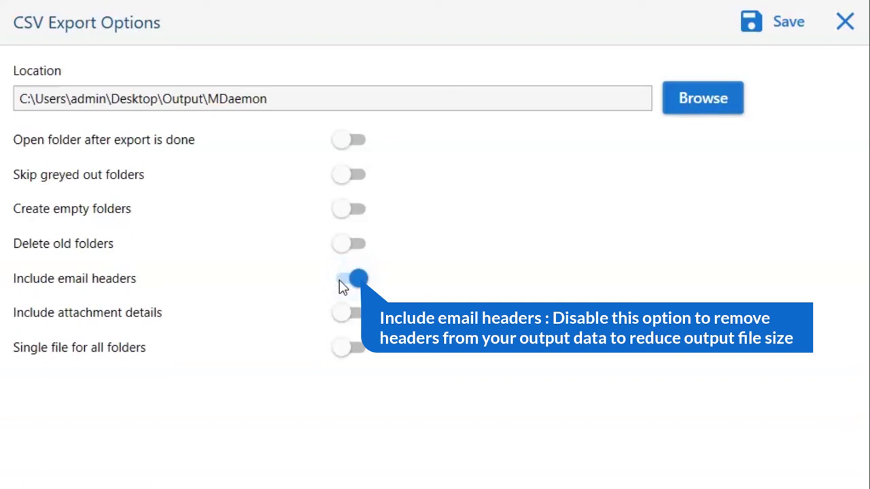
{"action": "left_click", "coordinate": [343, 285]}
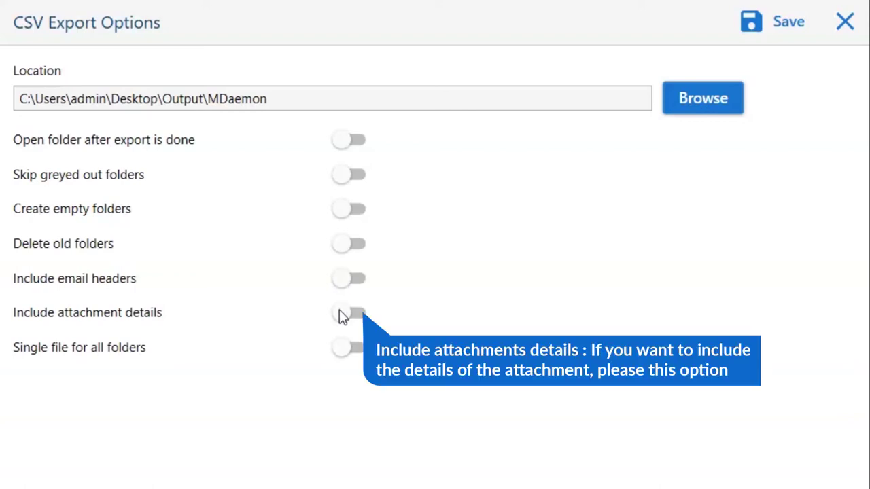
{"action": "left_click", "coordinate": [341, 313]}
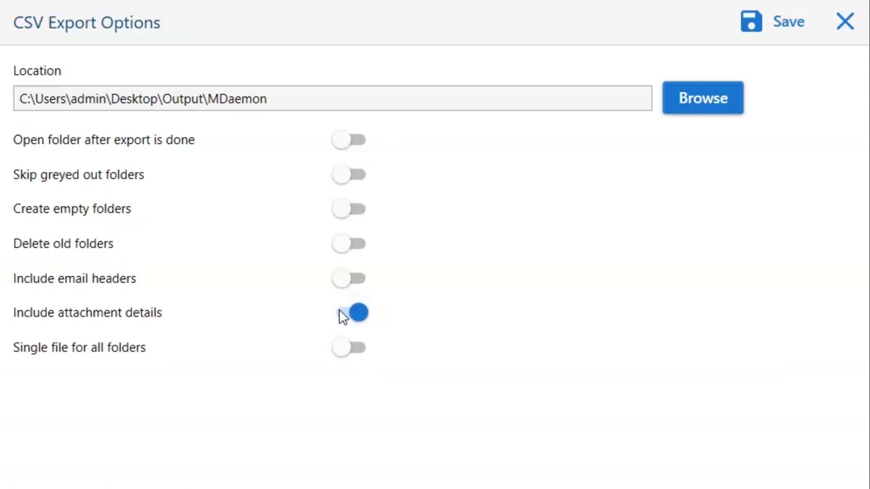
{"action": "left_click", "coordinate": [342, 314]}
{"action": "left_click", "coordinate": [342, 352]}
{"action": "left_click", "coordinate": [342, 352]}
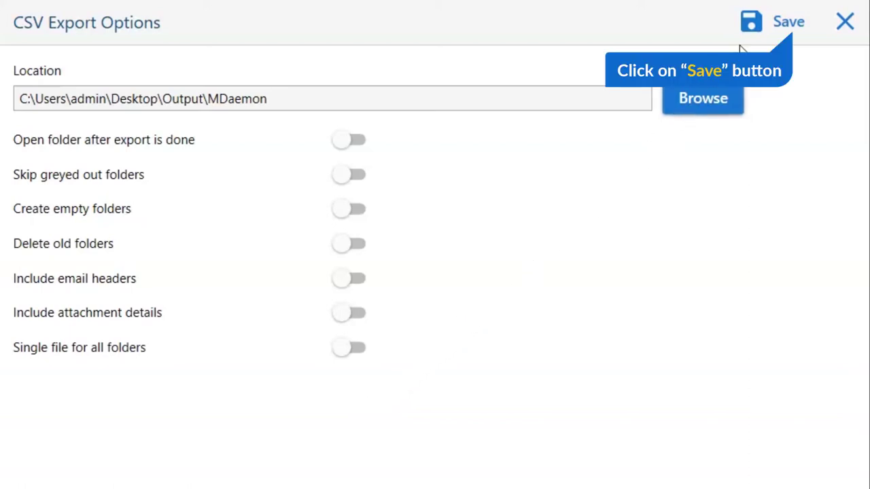
Run the CSV export with Save and close the demo-edition limit message
{"action": "left_click", "coordinate": [778, 25]}
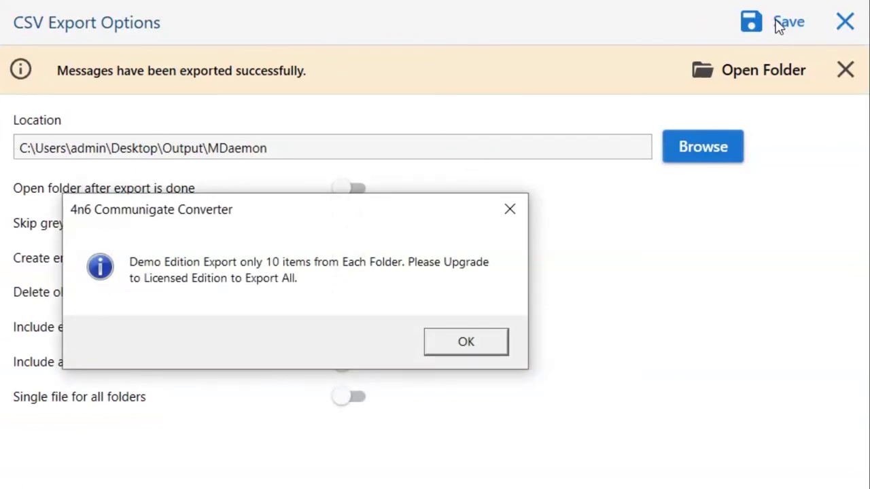
{"action": "left_click", "coordinate": [448, 343]}
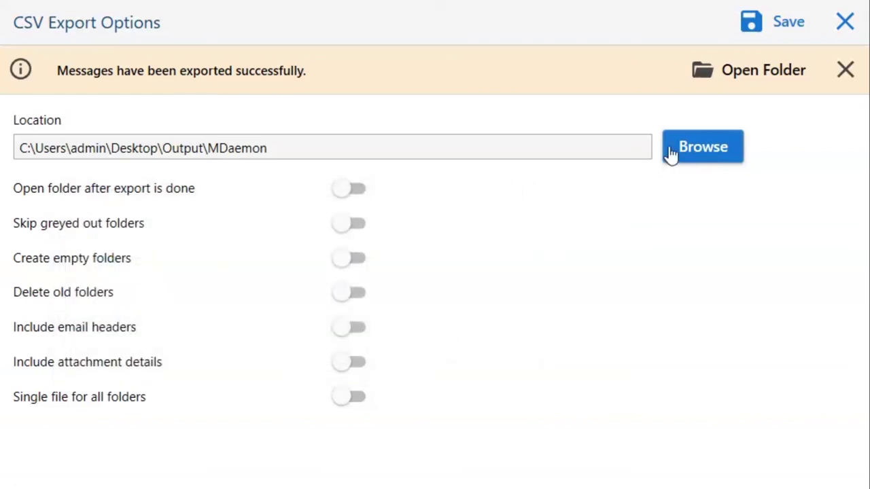
Open the output folder and check Contacts.csv in Ben's, then Alex's, folder under User
{"action": "left_click", "coordinate": [745, 86]}
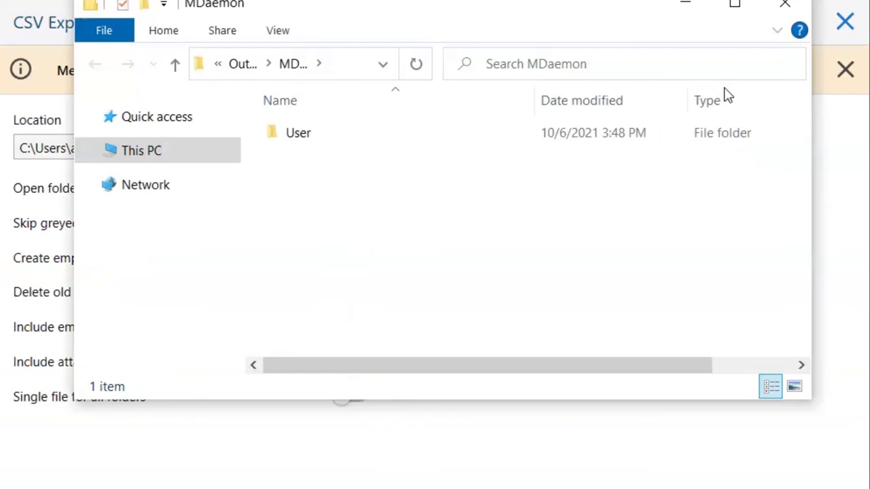
{"action": "double_click", "coordinate": [294, 137]}
{"action": "key", "text": "Down"}
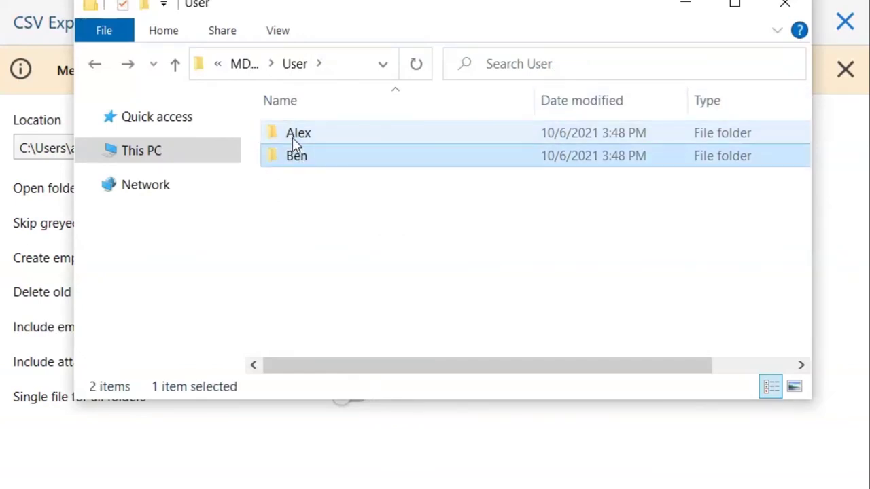
{"action": "key", "text": "Return"}
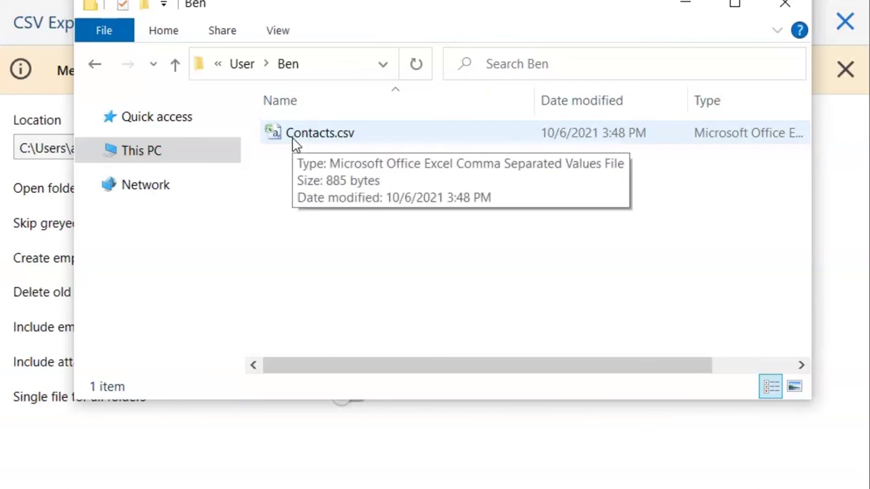
{"action": "key", "text": "BackSpace"}
{"action": "key", "text": "Up"}
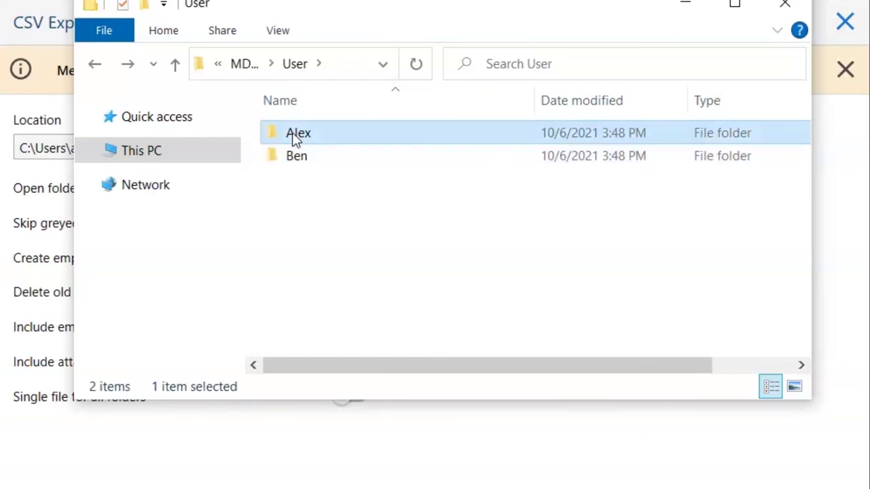
{"action": "key", "text": "Return"}
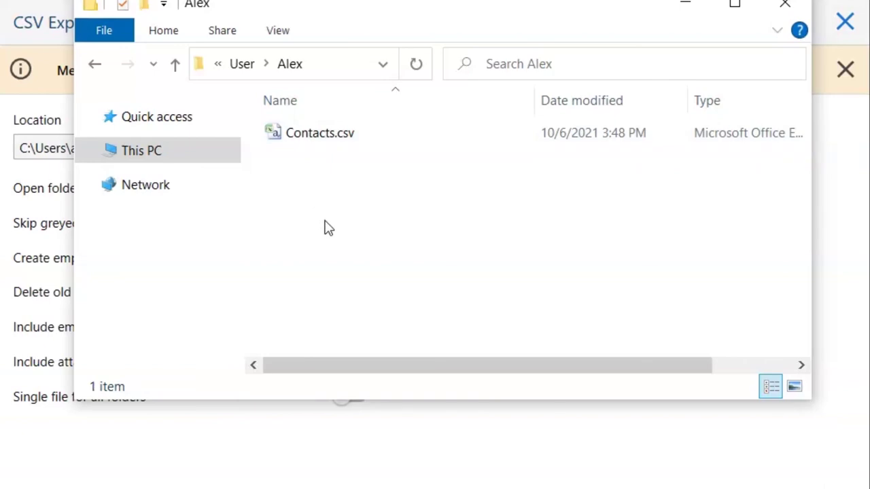